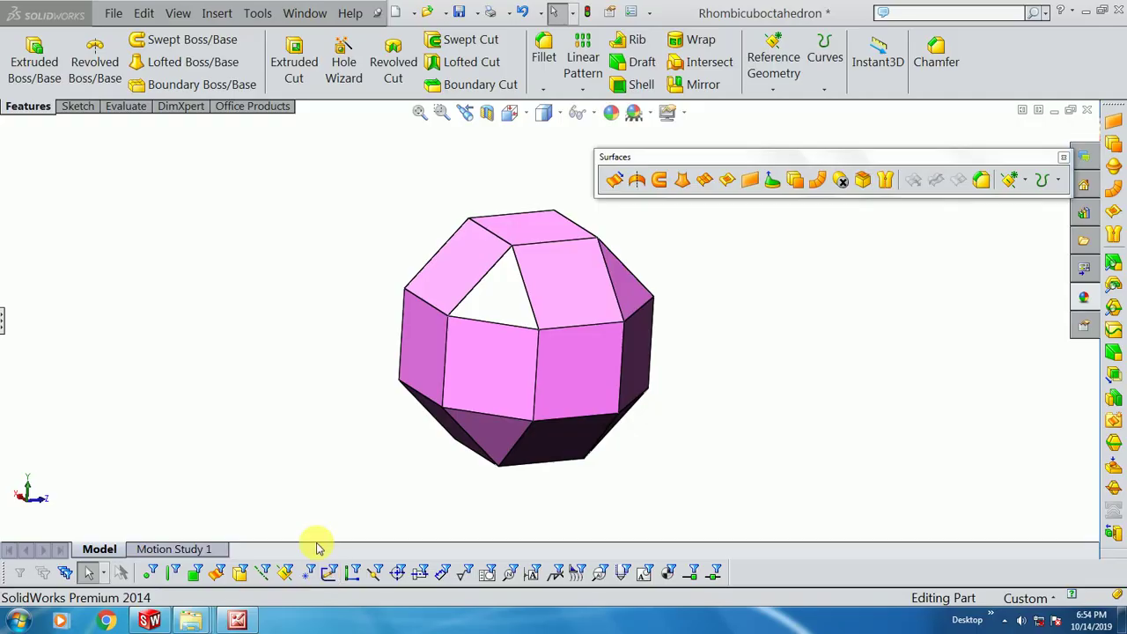
Step: Orbit the finished pink rhombicuboctahedron, then bring up the New SolidWorks Document dialog
{"action": "mouse_move", "coordinate": [307, 329]}
{"action": "middle_mouse_down"}
{"action": "mouse_move", "coordinate": [546, 423]}
{"action": "mouse_move", "coordinate": [396, 444]}
{"action": "mouse_move", "coordinate": [377, 461]}
{"action": "mouse_move", "coordinate": [355, 426]}
{"action": "middle_mouse_up"}
{"action": "left_click", "coordinate": [117, 10]}
{"action": "left_click", "coordinate": [132, 53]}
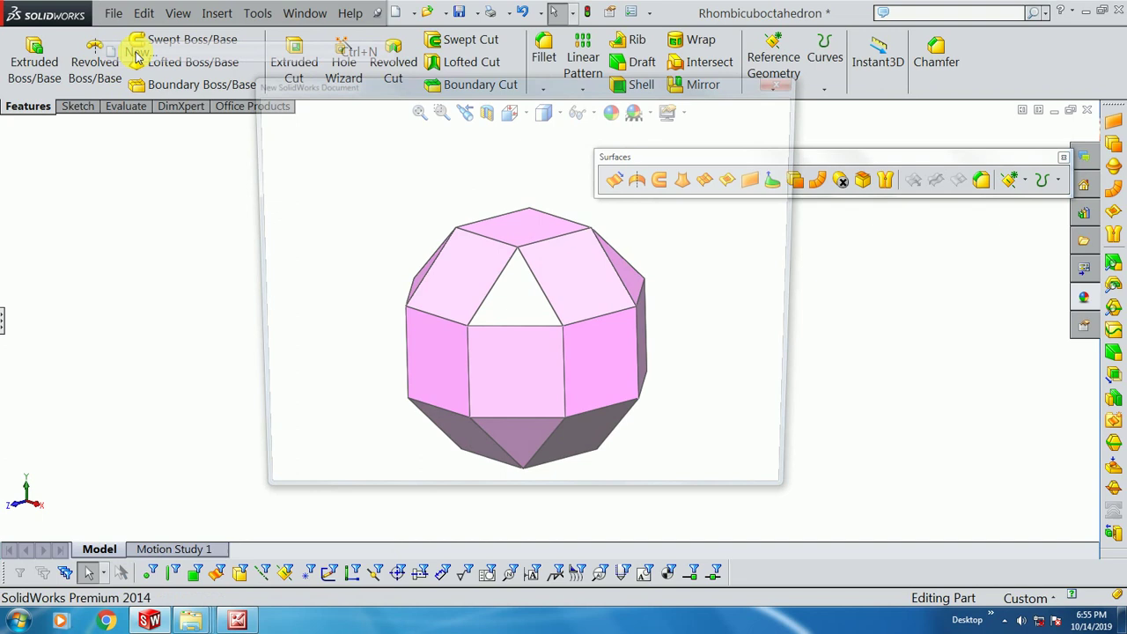
Step: Create a new part with a Plain White scene and begin a sketch on the Front plane
{"action": "double_click", "coordinate": [289, 151]}
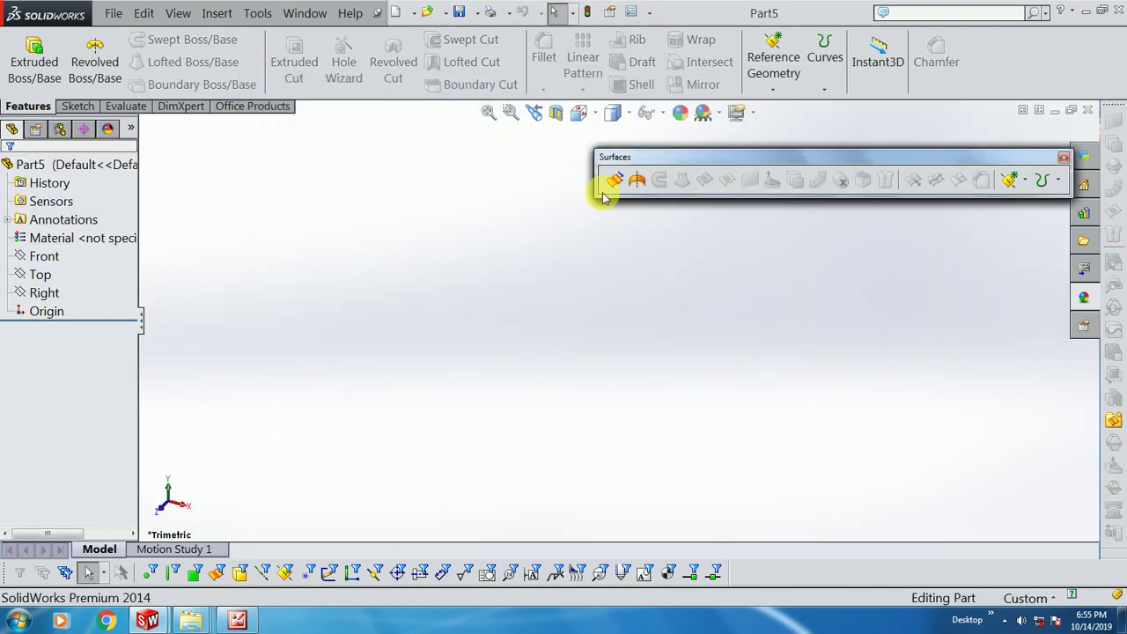
{"action": "left_click", "coordinate": [720, 113]}
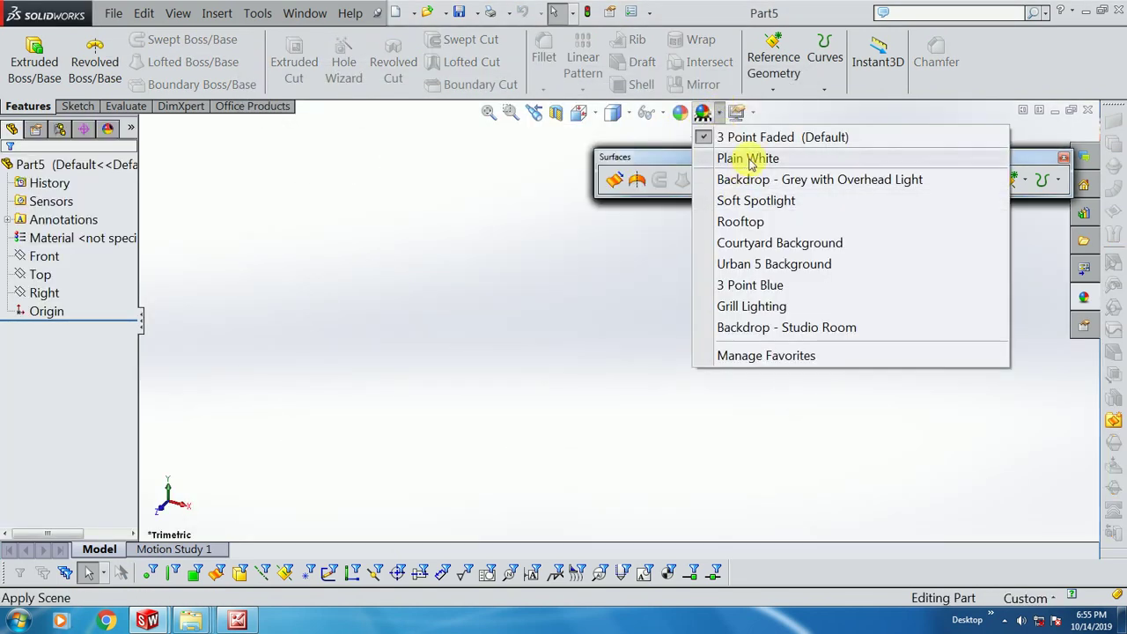
{"action": "left_click", "coordinate": [747, 156]}
{"action": "left_click", "coordinate": [44, 256]}
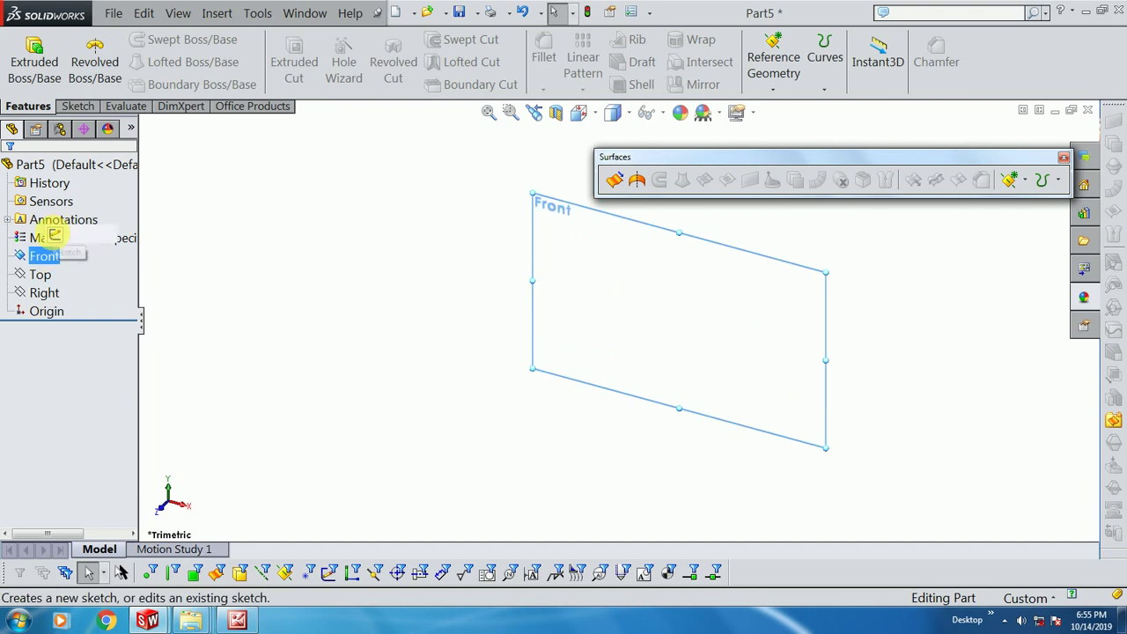
{"action": "left_click", "coordinate": [55, 235]}
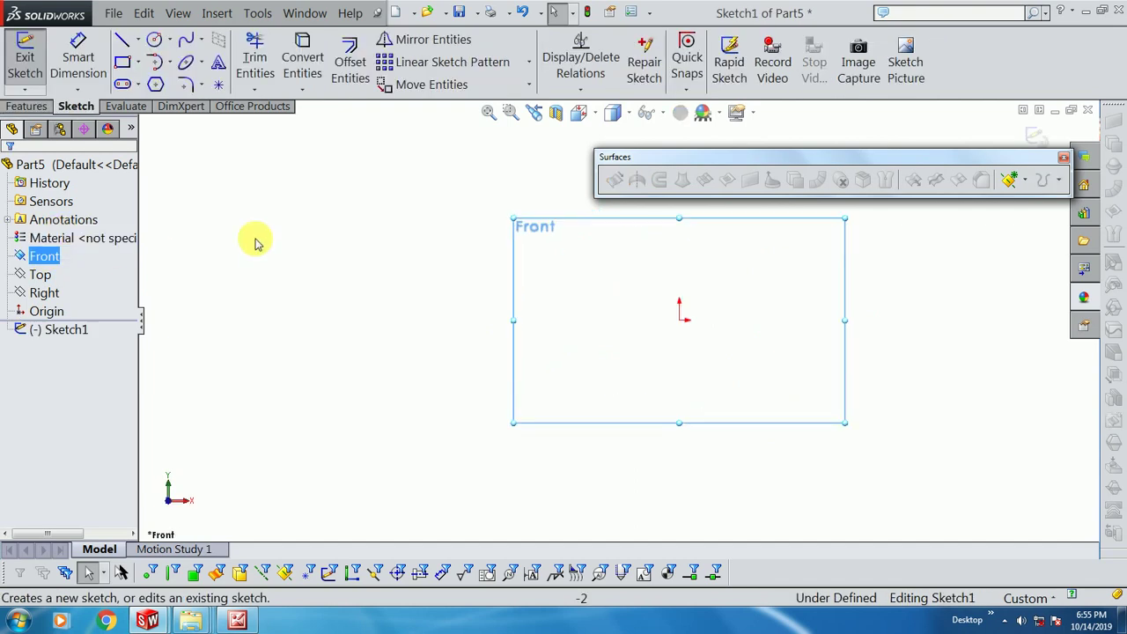
Step: Draw an 8-sided polygon centred on the sketch origin
{"action": "left_click", "coordinate": [156, 85]}
{"action": "left_click", "coordinate": [679, 318]}
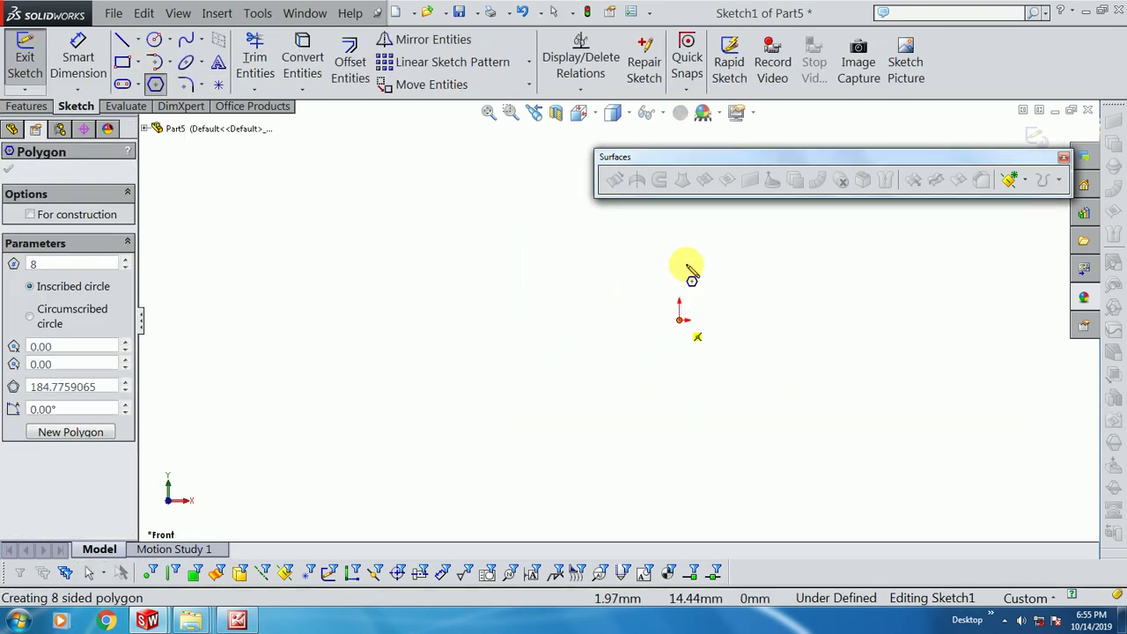
{"action": "left_click", "coordinate": [652, 247]}
{"action": "scroll", "coordinate": [726, 282], "scroll_direction": "down", "scroll_amount": 3}
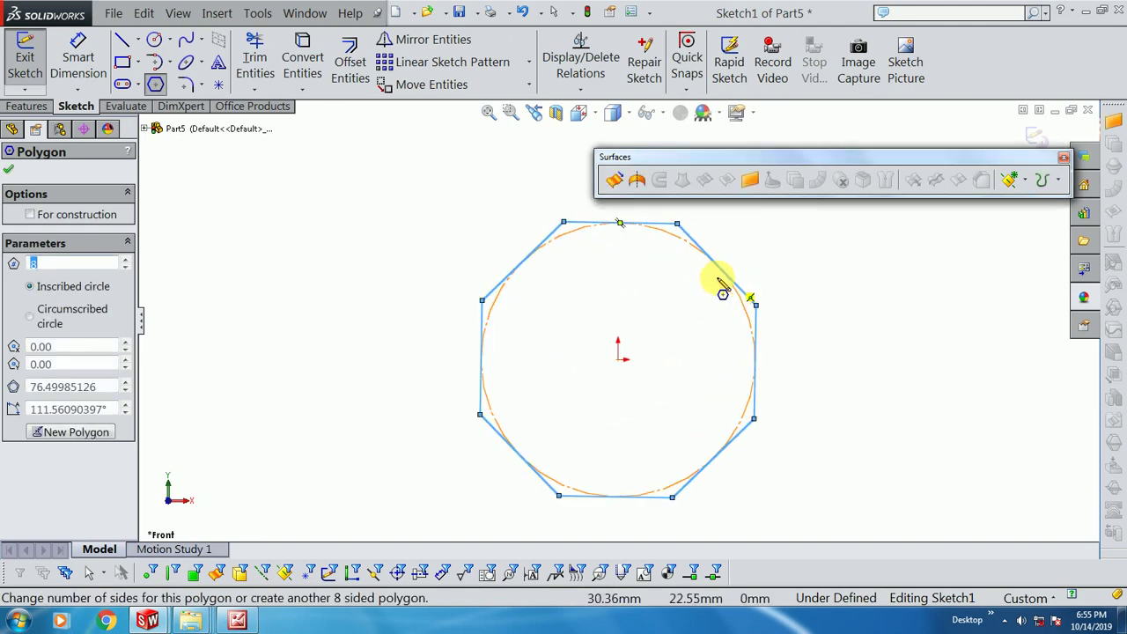
{"action": "key", "text": "Escape"}
{"action": "left_click", "coordinate": [654, 224]}
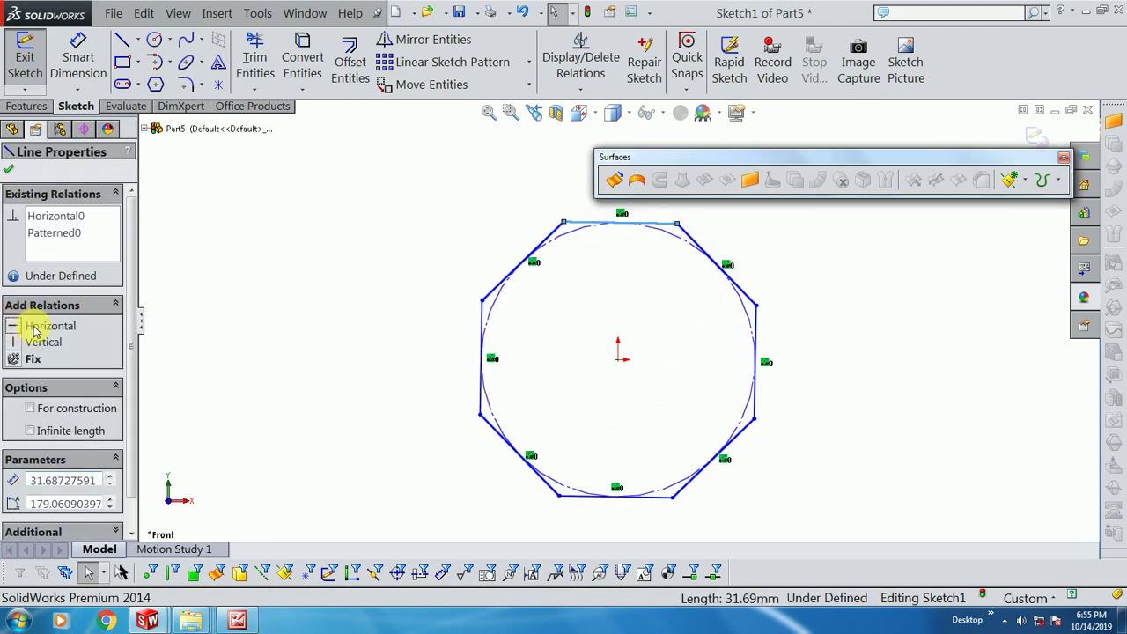
{"action": "left_click", "coordinate": [161, 182]}
Step: Dimension the octagon's bottom edge to 50 mm, fully defining the sketch
{"action": "left_click", "coordinate": [77, 53]}
{"action": "key", "text": "z"}
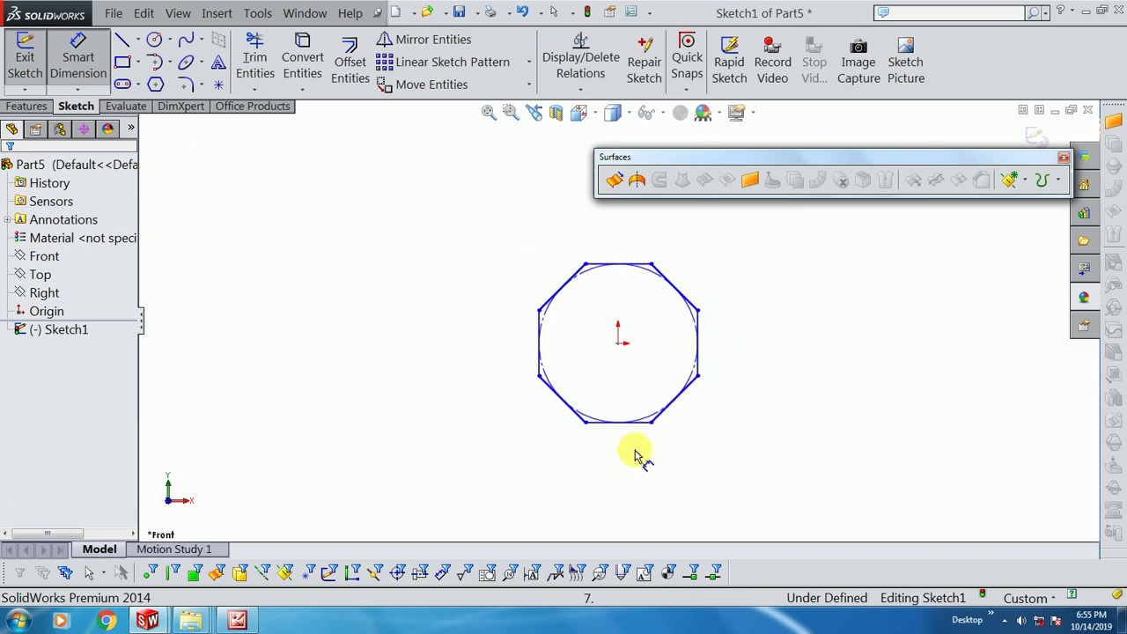
{"action": "left_click", "coordinate": [631, 431]}
{"action": "left_click", "coordinate": [622, 478]}
{"action": "type", "text": "50"}
{"action": "key", "text": "Return"}
{"action": "left_click", "coordinate": [357, 257]}
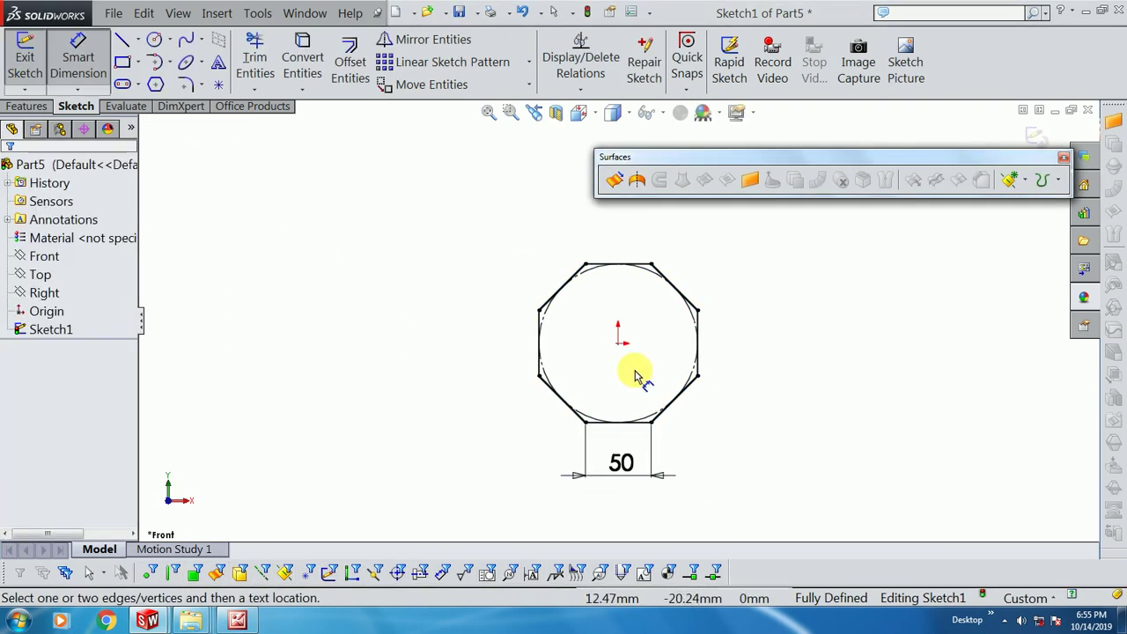
{"action": "scroll", "coordinate": [634, 373], "scroll_direction": "down", "scroll_amount": 2}
{"action": "left_click", "coordinate": [27, 105]}
Step: Extrude the octagon Mid Plane to a 50 mm depth
{"action": "left_click", "coordinate": [34, 61]}
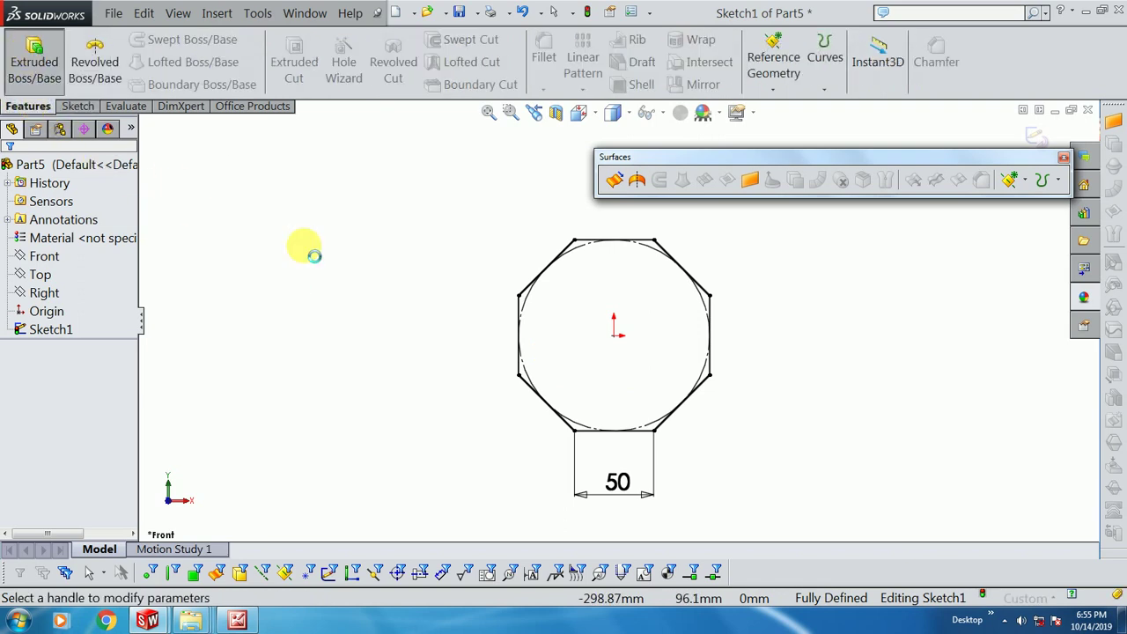
{"action": "left_click", "coordinate": [54, 268]}
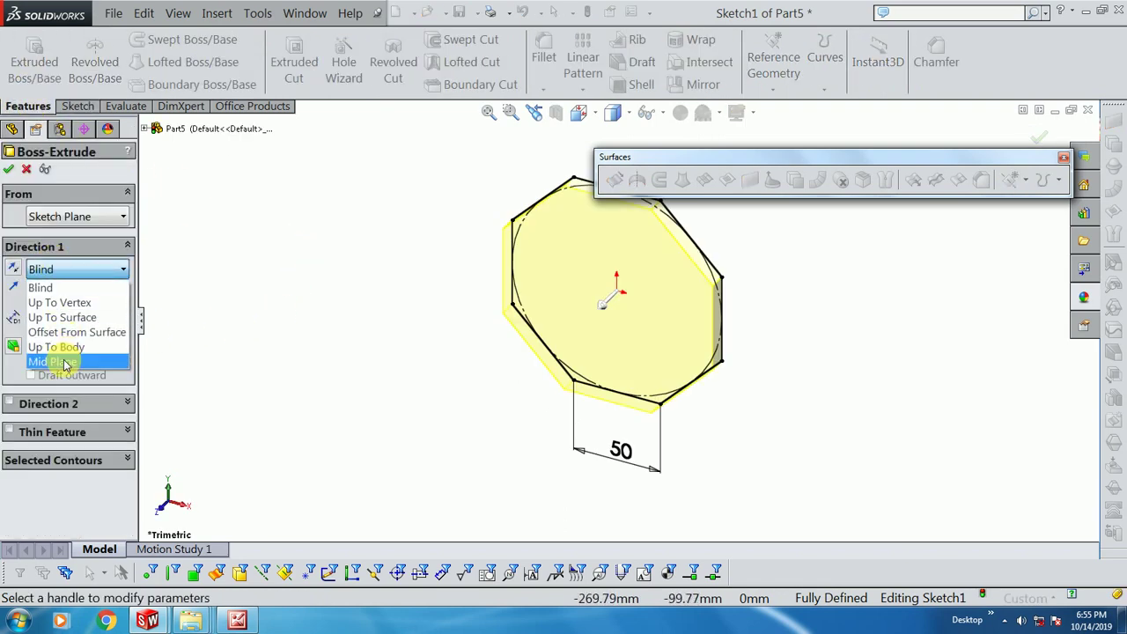
{"action": "left_click", "coordinate": [65, 362]}
{"action": "type", "text": "50"}
{"action": "key", "text": "Return"}
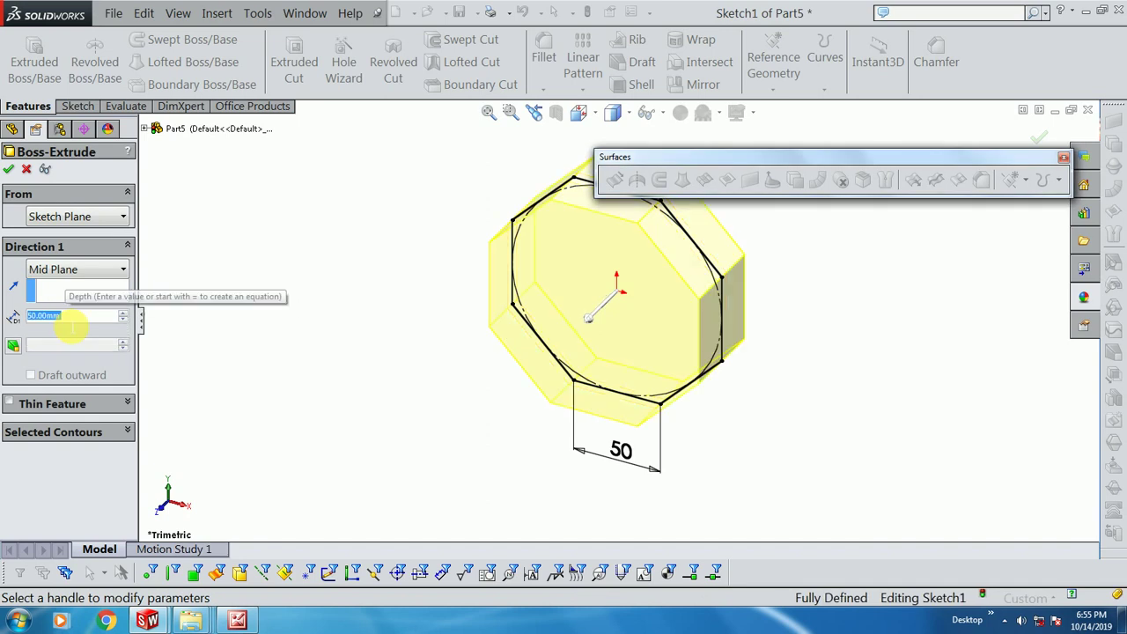
{"action": "left_click", "coordinate": [8, 170]}
Step: Link the extrusion depth by equation to the sketch edge dimension, =D1@Sketch1
{"action": "middle_click_drag", "start_coordinate": [289, 340], "coordinate": [361, 345]}
{"action": "left_click", "coordinate": [645, 395]}
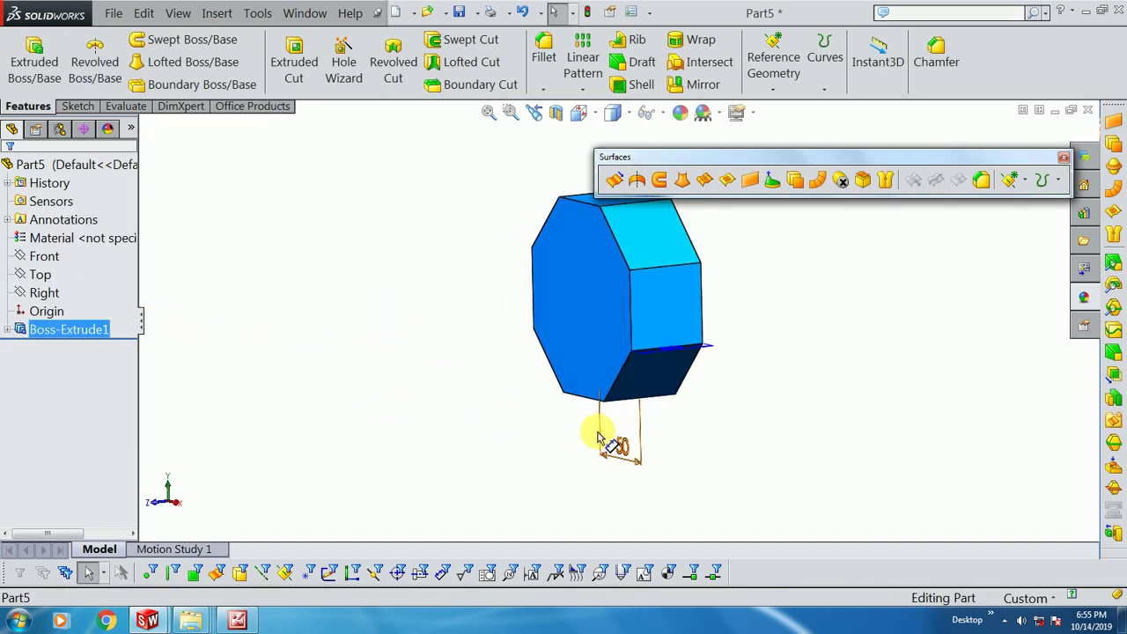
{"action": "middle_click_drag", "start_coordinate": [629, 423], "coordinate": [643, 478]}
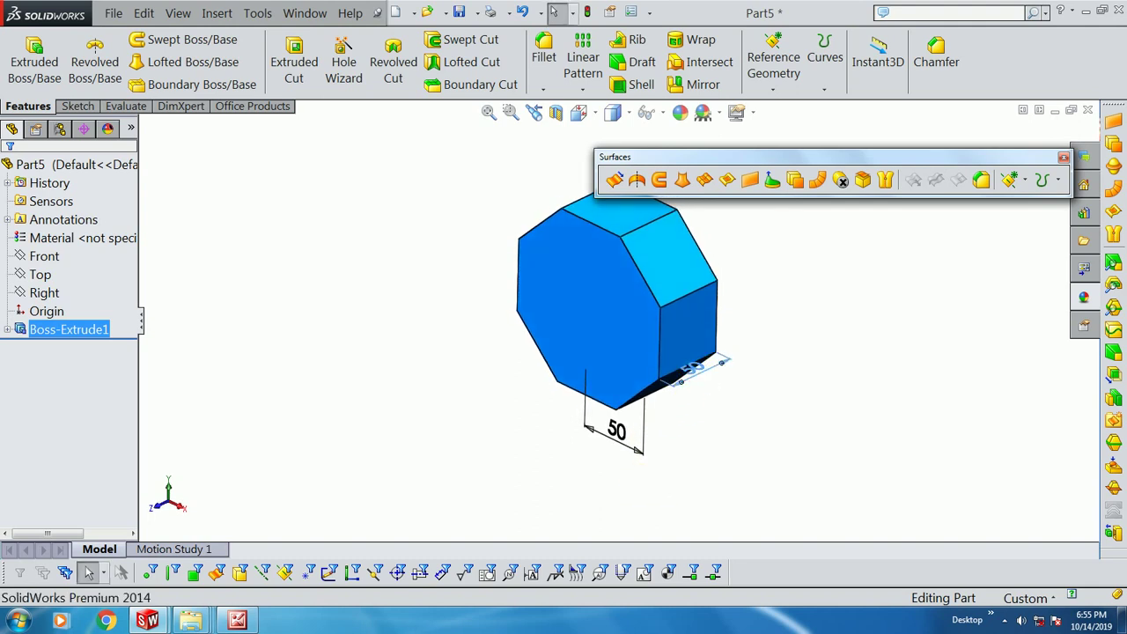
{"action": "double_click", "coordinate": [700, 369]}
{"action": "type", "text": "="}
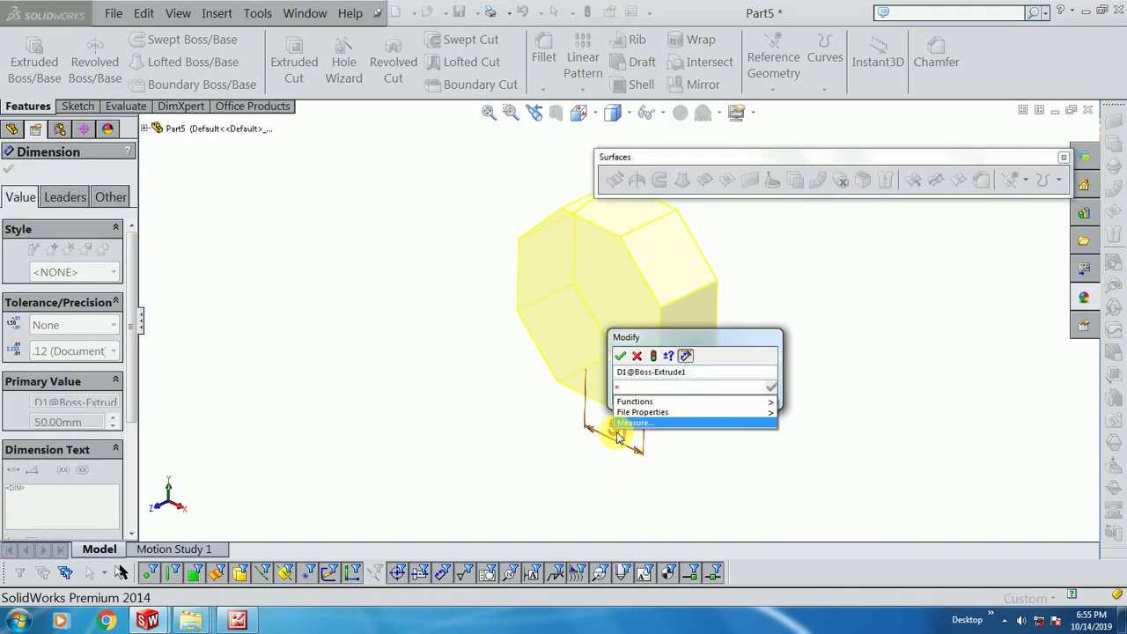
{"action": "left_click", "coordinate": [619, 431]}
{"action": "left_click", "coordinate": [621, 356]}
{"action": "left_click", "coordinate": [451, 446]}
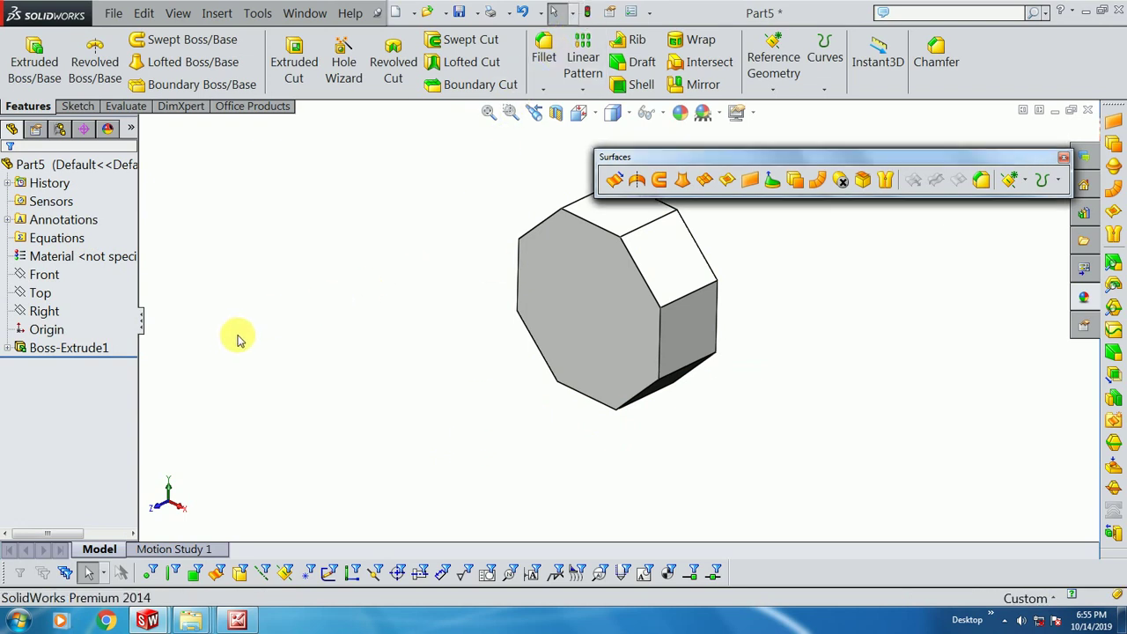
Step: Use Move/Copy to make a copy of Boss-Extrude1 rotated 90 degrees about the first axis
{"action": "mouse_move", "coordinate": [695, 241]}
{"action": "middle_mouse_down"}
{"action": "mouse_move", "coordinate": [453, 422]}
{"action": "mouse_move", "coordinate": [523, 209]}
{"action": "mouse_move", "coordinate": [495, 191]}
{"action": "middle_mouse_up"}
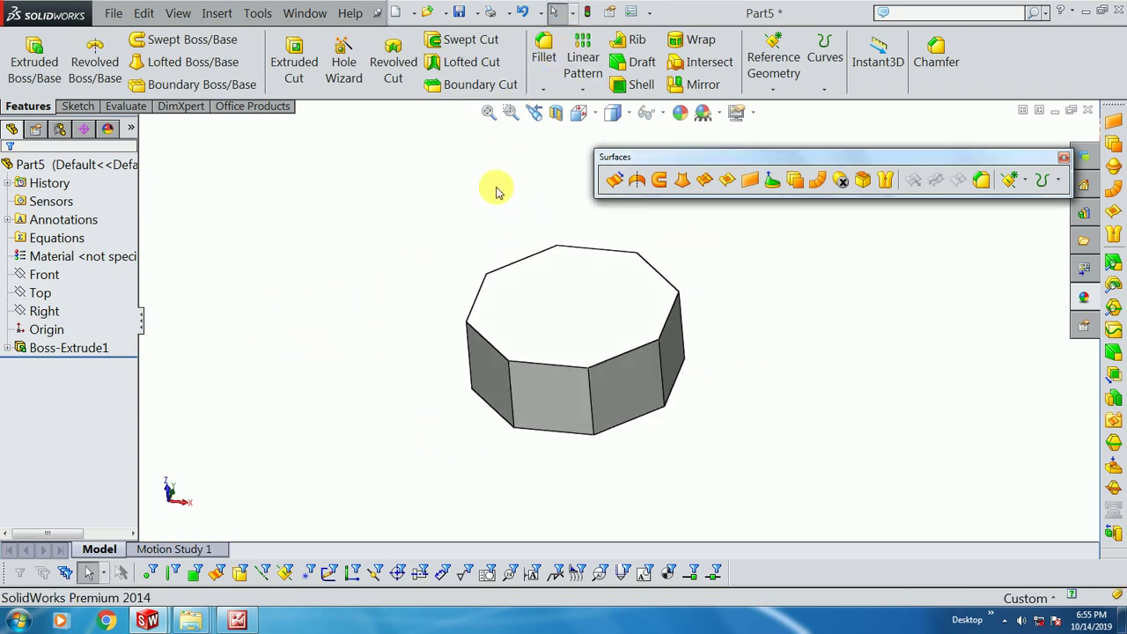
{"action": "left_click", "coordinate": [217, 12]}
{"action": "mouse_move", "coordinate": [244, 94]}
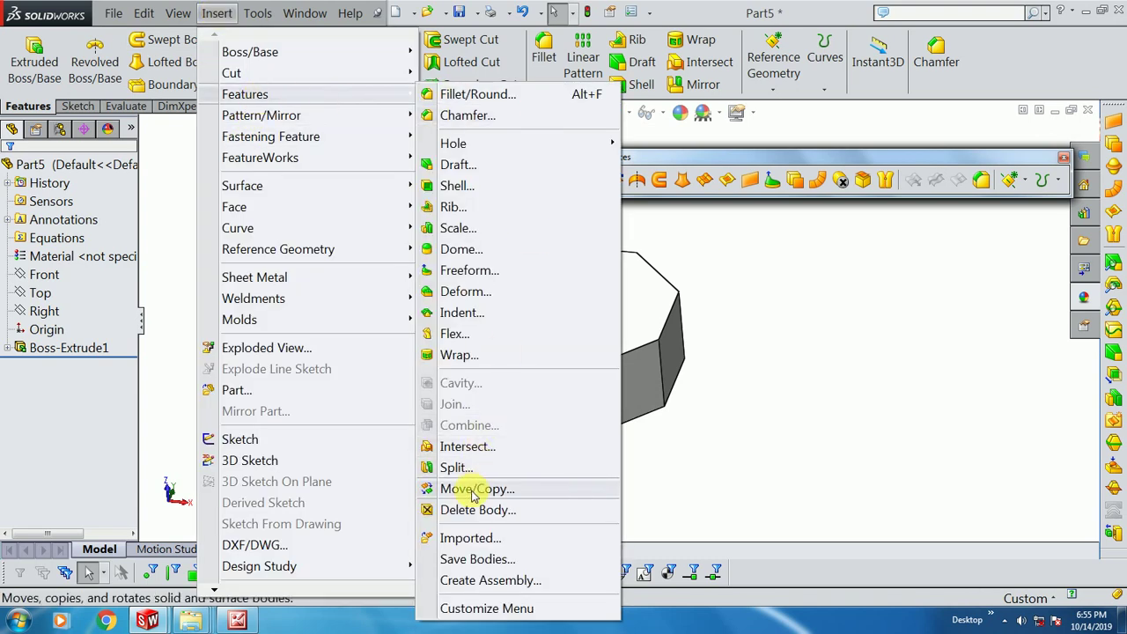
{"action": "left_click", "coordinate": [480, 490]}
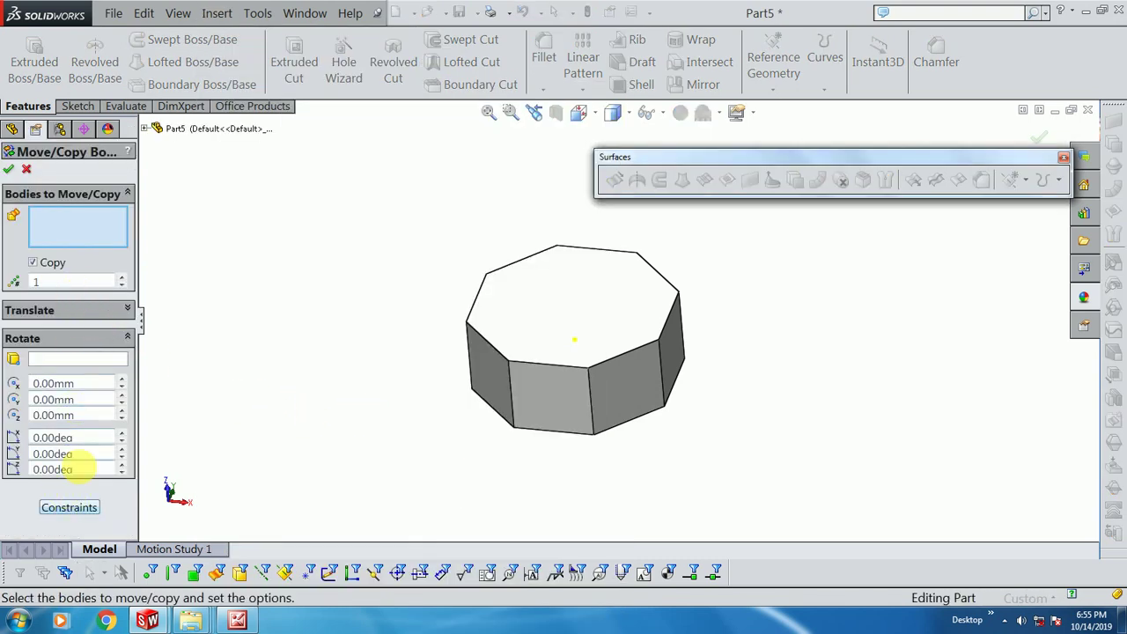
{"action": "left_click", "coordinate": [59, 341]}
{"action": "left_click", "coordinate": [71, 340]}
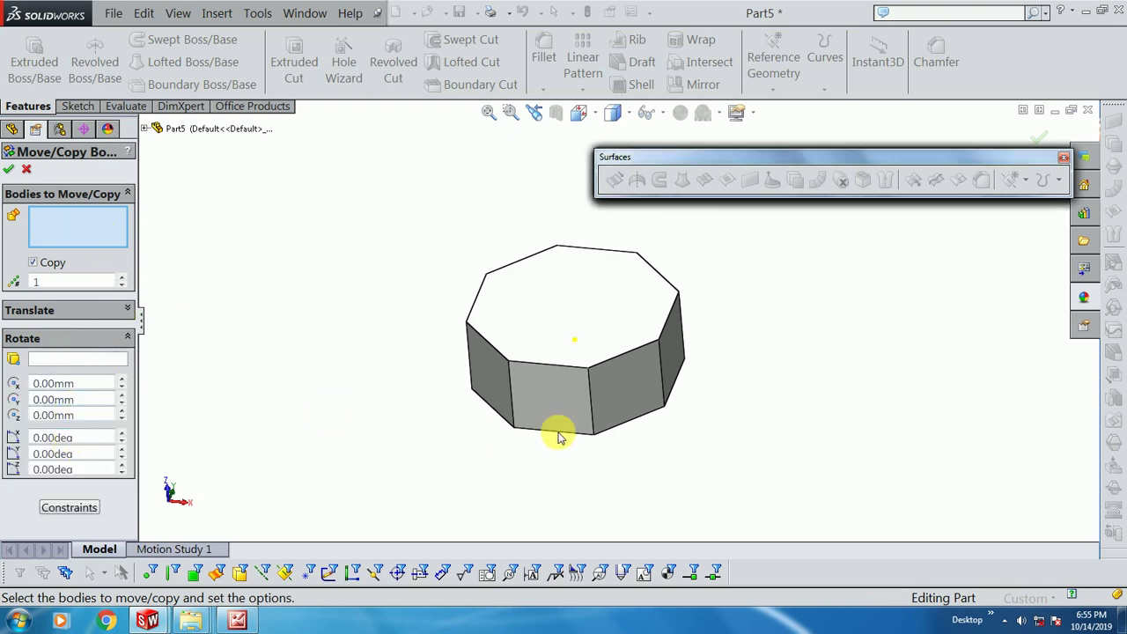
{"action": "left_click", "coordinate": [534, 415]}
{"action": "mouse_move", "coordinate": [187, 512]}
{"action": "middle_mouse_down"}
{"action": "mouse_move", "coordinate": [303, 440]}
{"action": "mouse_move", "coordinate": [322, 456]}
{"action": "middle_mouse_up"}
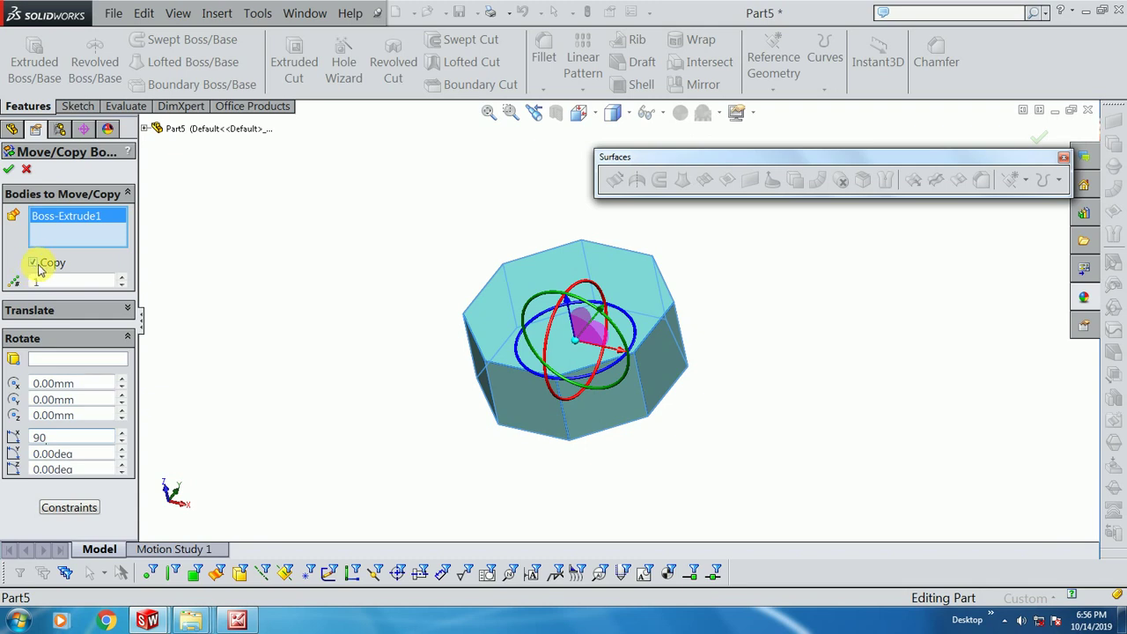
{"action": "left_click", "coordinate": [9, 170]}
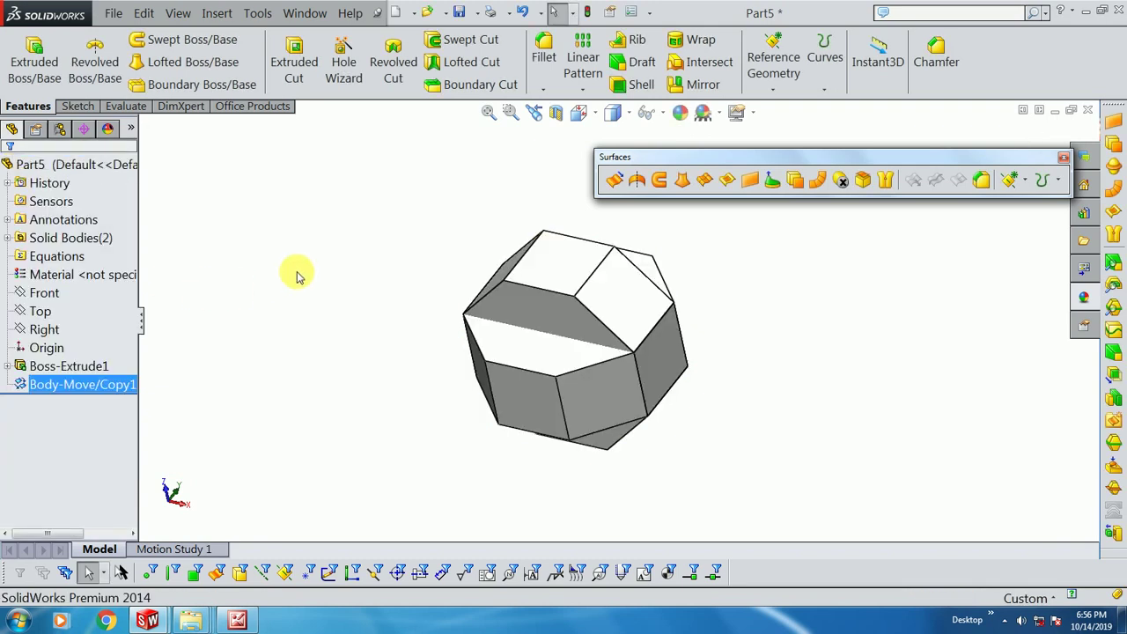
Step: Make another copy of Boss-Extrude1, rotated 90 degrees in the second rotation angle
{"action": "right_click", "coordinate": [278, 239]}
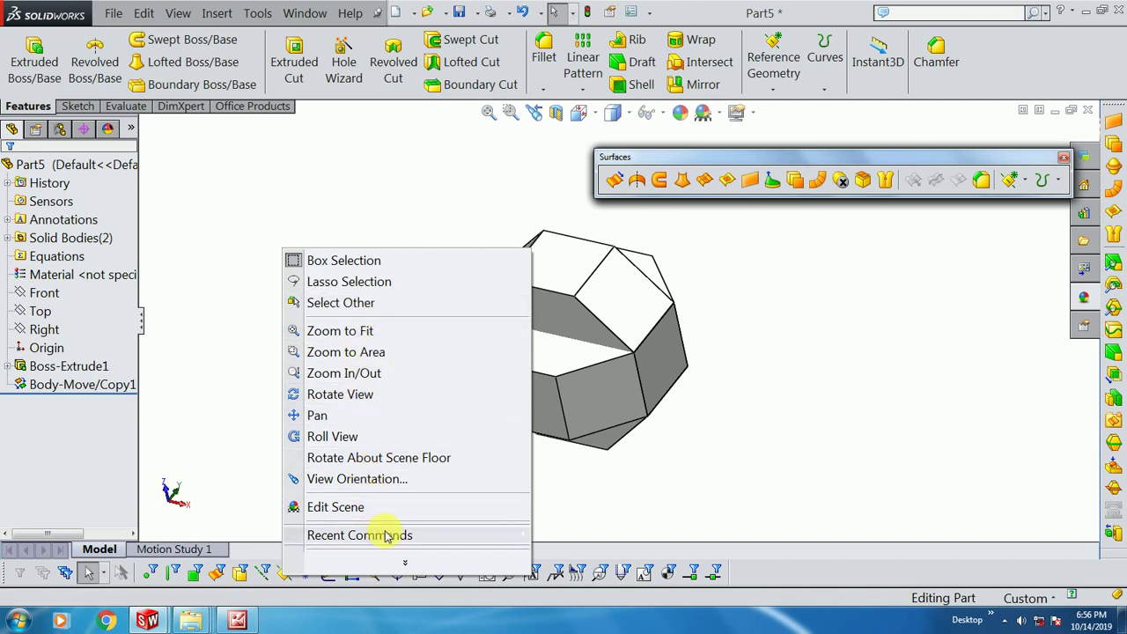
{"action": "left_click", "coordinate": [590, 392]}
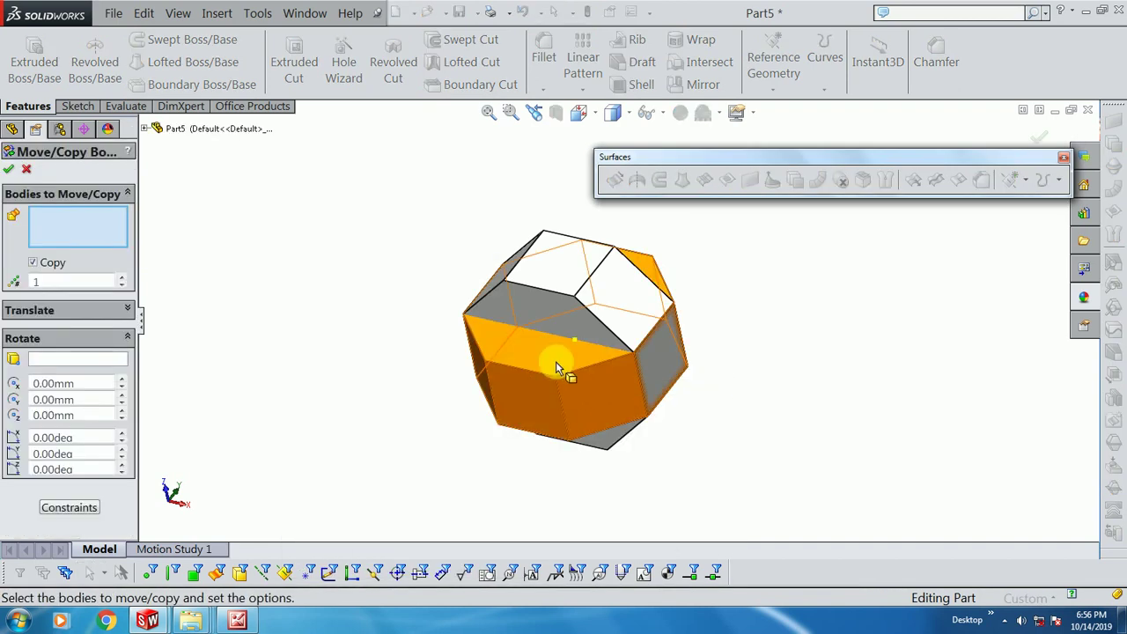
{"action": "left_click", "coordinate": [556, 363]}
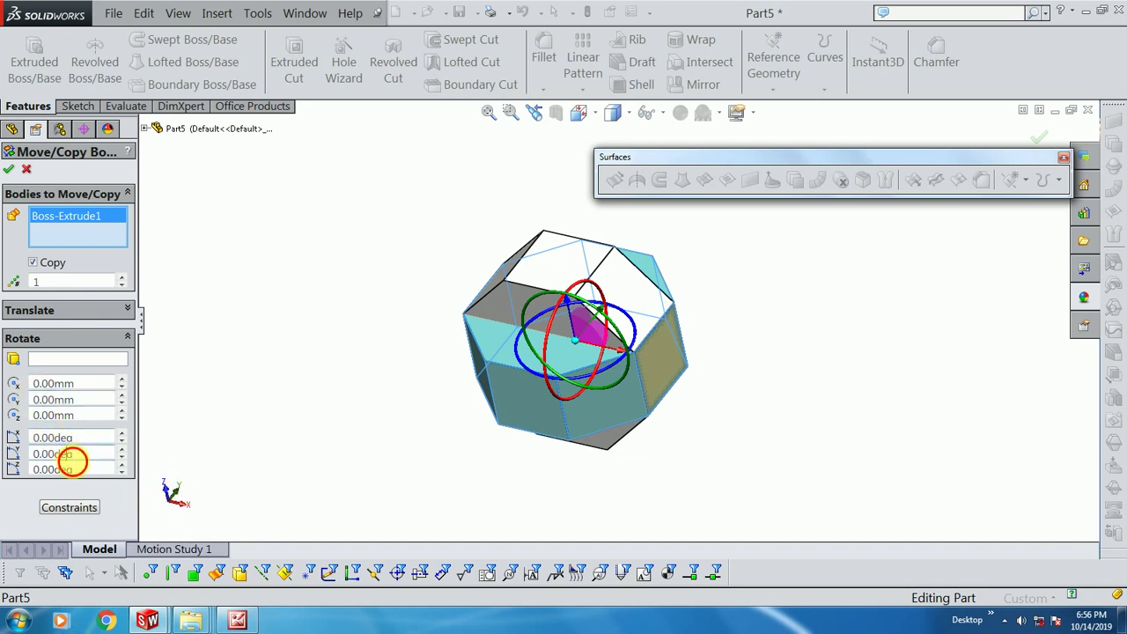
{"action": "type", "text": "90"}
{"action": "key", "text": "Return"}
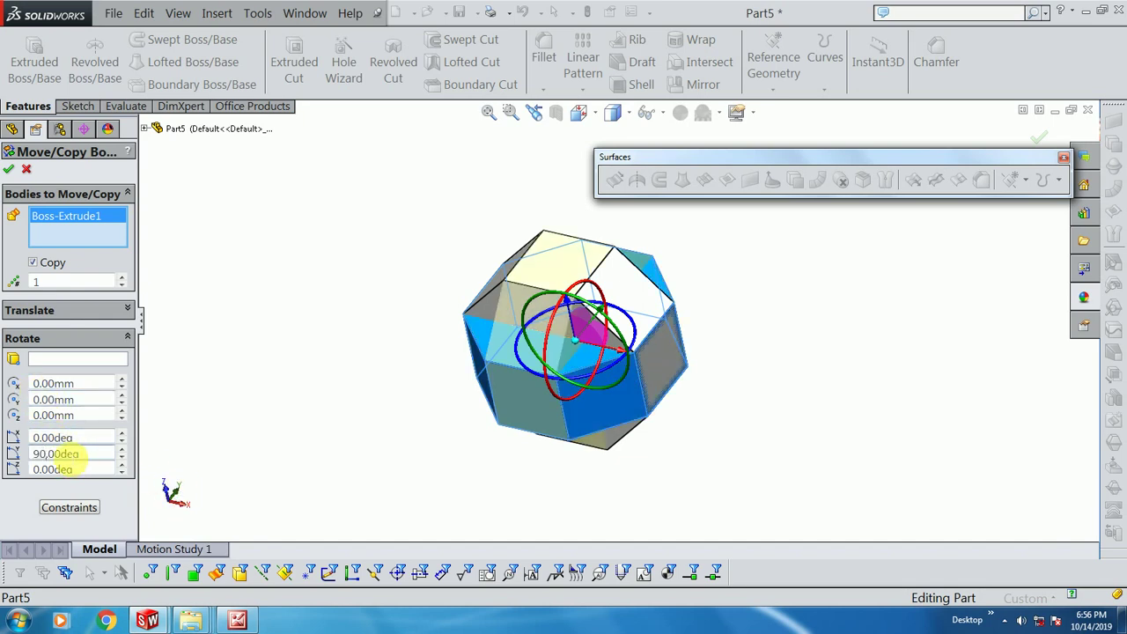
{"action": "left_click", "coordinate": [9, 171]}
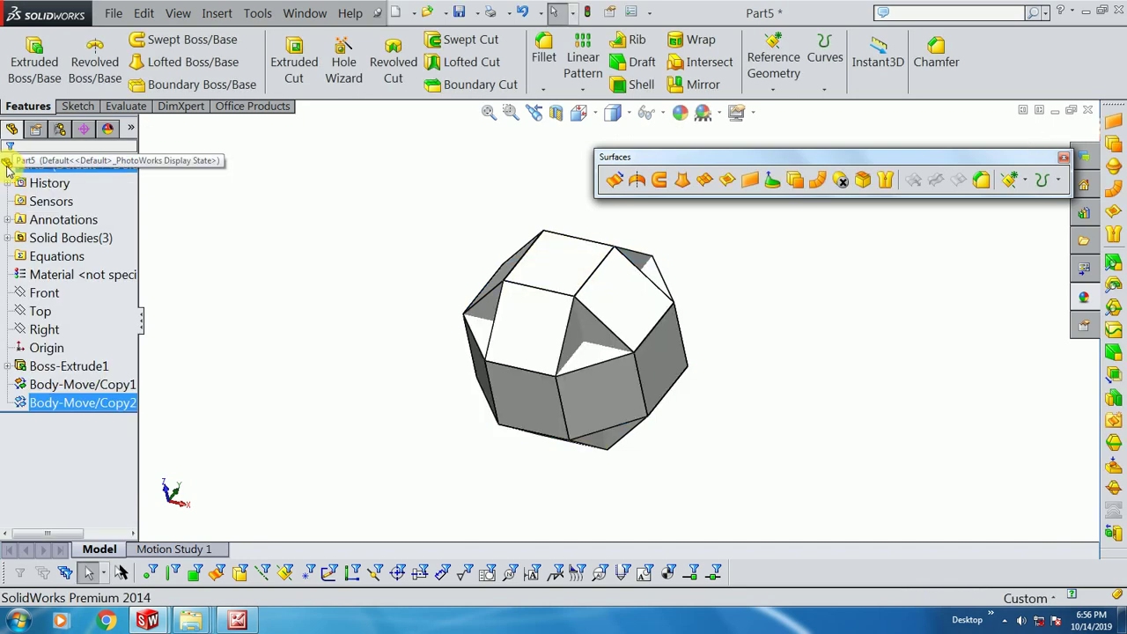
Step: Combine all three prism bodies with an Add operation into Combine1
{"action": "left_click", "coordinate": [297, 251]}
{"action": "left_click", "coordinate": [216, 14]}
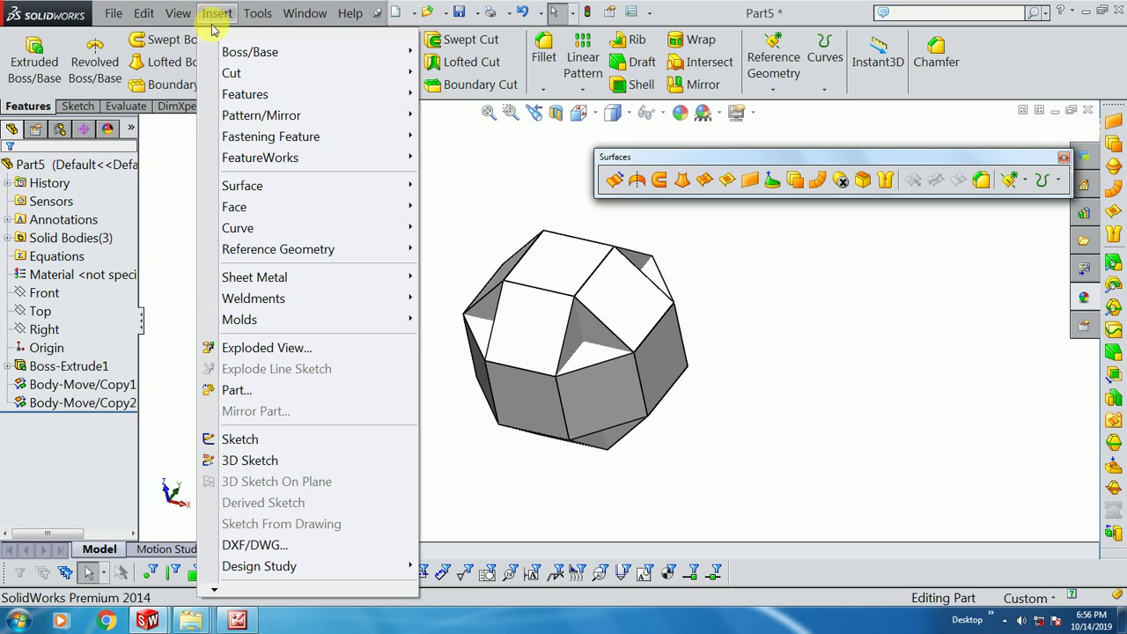
{"action": "mouse_move", "coordinate": [245, 94]}
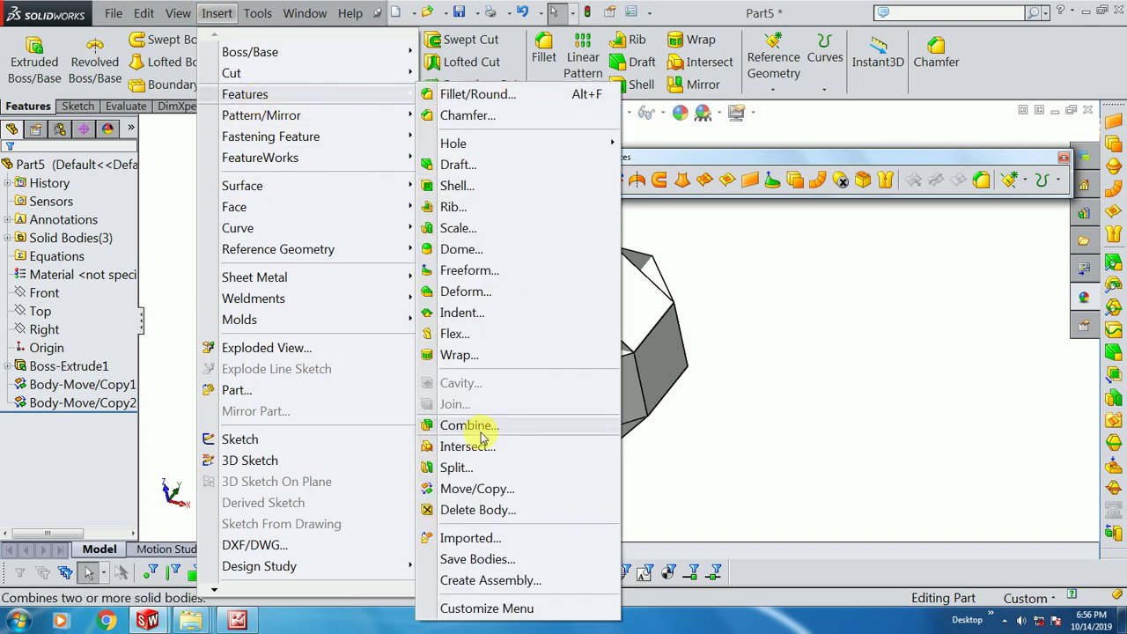
{"action": "left_click", "coordinate": [469, 426]}
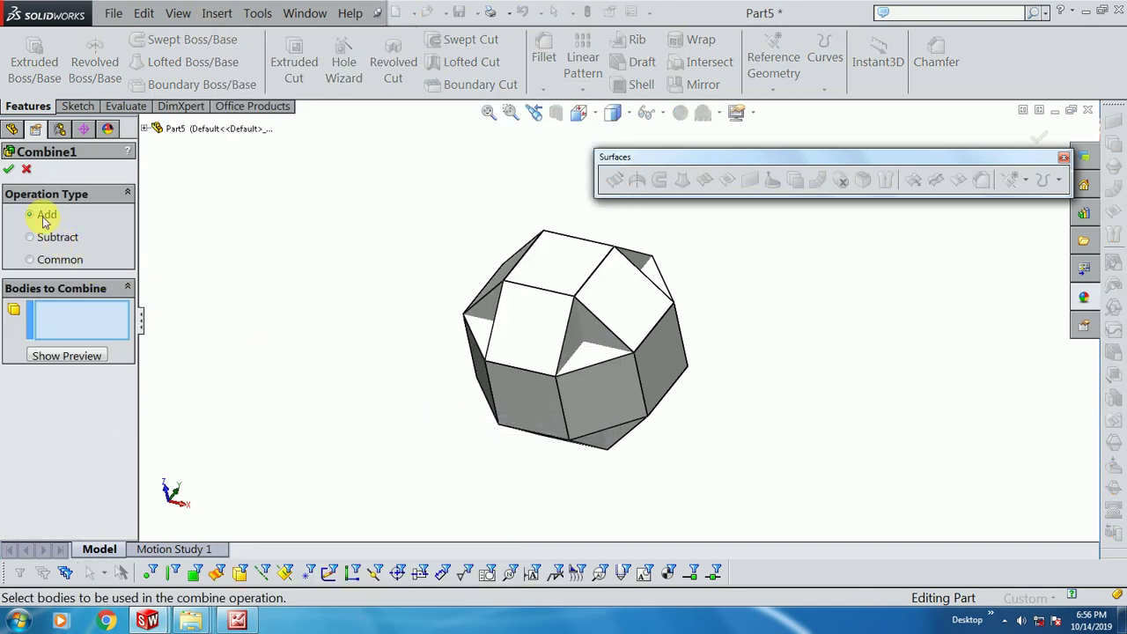
{"action": "left_click", "coordinate": [588, 372]}
{"action": "left_click", "coordinate": [612, 328]}
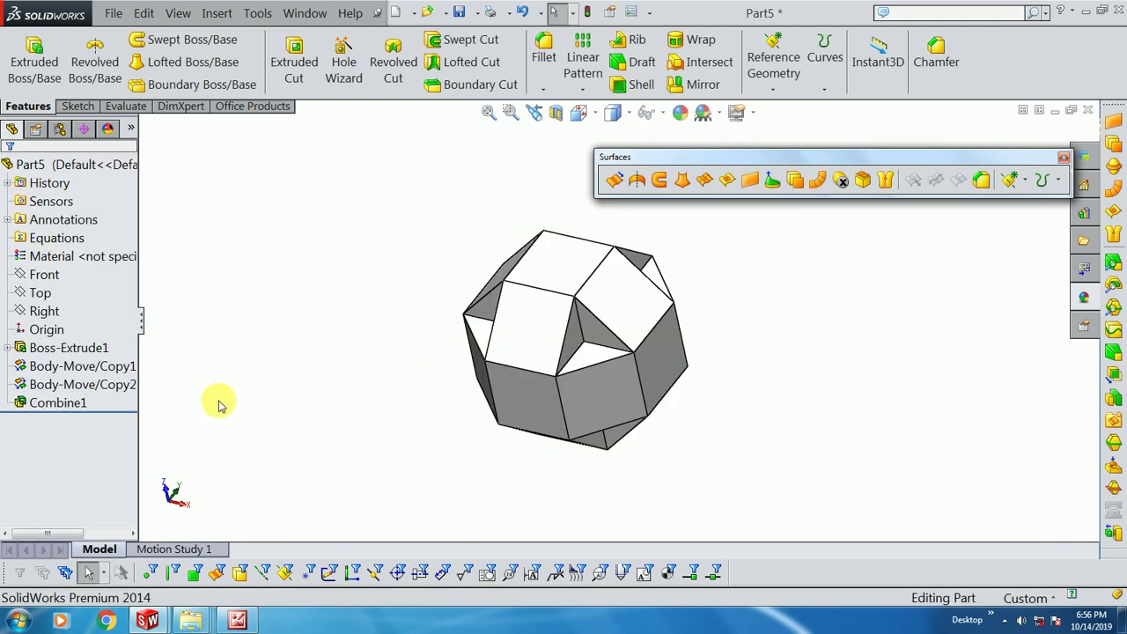
{"action": "left_click", "coordinate": [16, 222]}
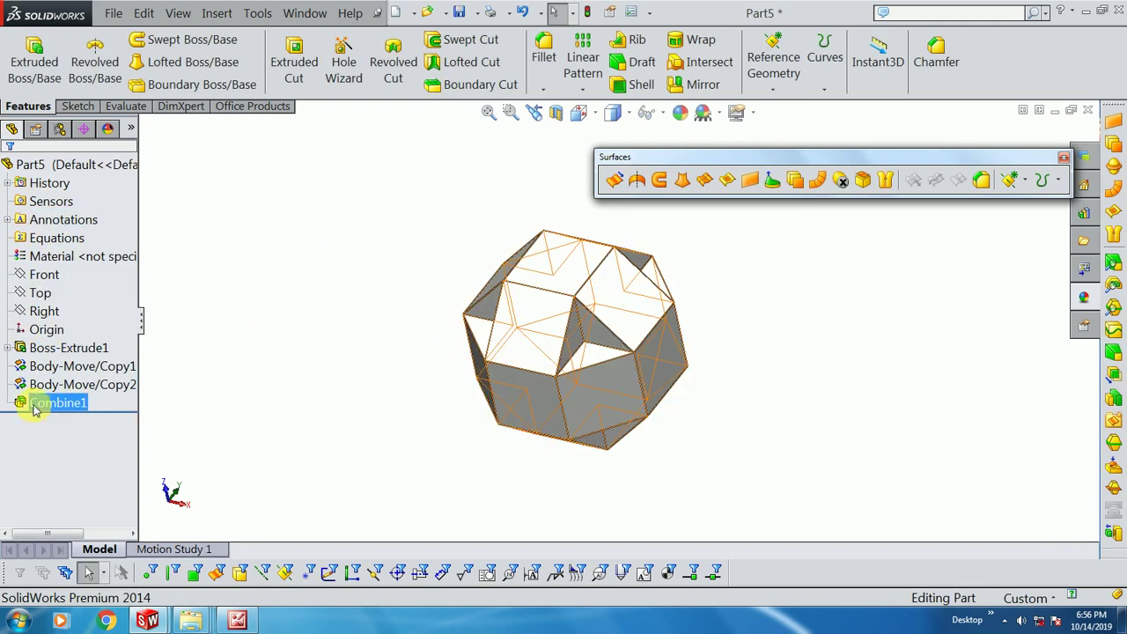
{"action": "middle_click_drag", "start_coordinate": [321, 265], "coordinate": [371, 283]}
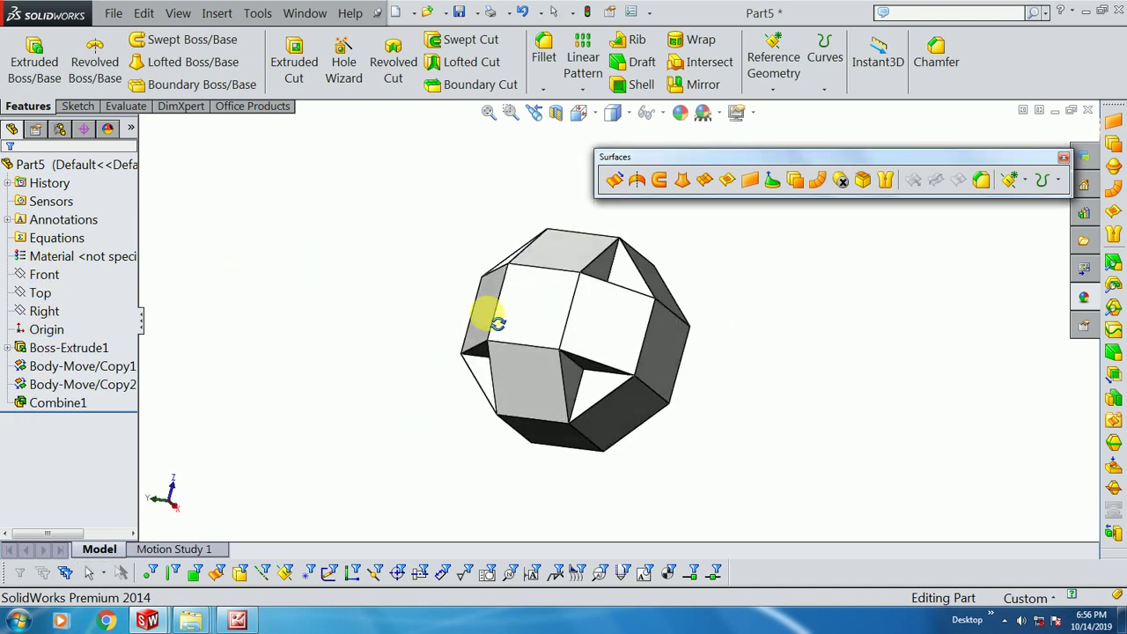
Step: Start Delete Face with Delete and Fill and pick the first recessed triangular faces
{"action": "left_click", "coordinate": [841, 179]}
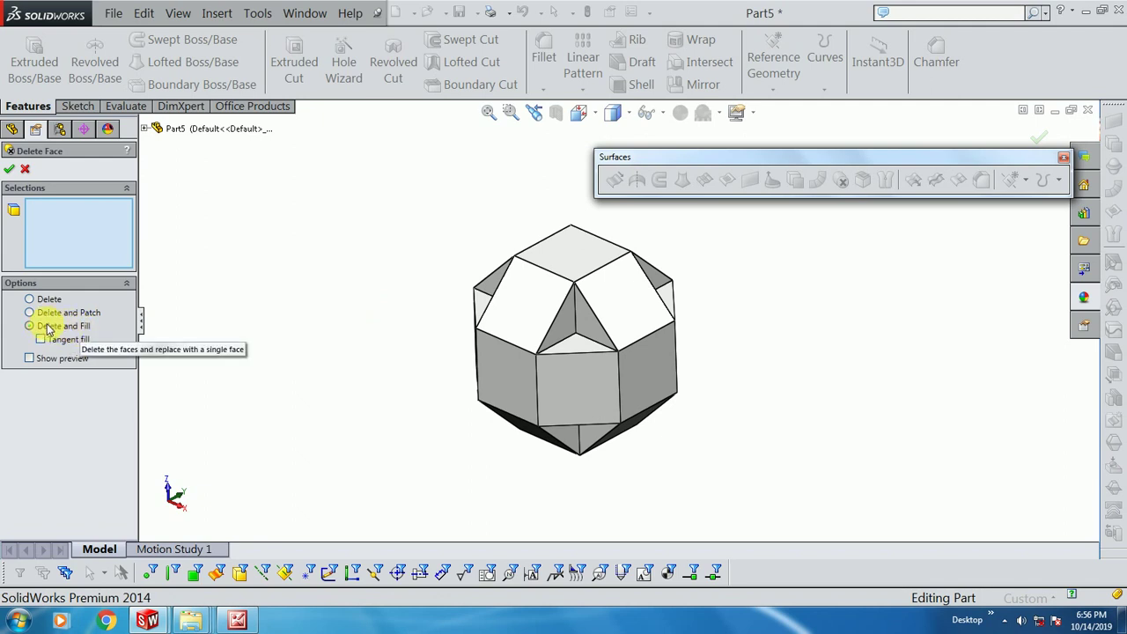
{"action": "scroll", "coordinate": [584, 334], "scroll_direction": "down", "scroll_amount": 3}
{"action": "left_click", "coordinate": [584, 335]}
{"action": "left_click", "coordinate": [578, 314]}
{"action": "left_click", "coordinate": [575, 352]}
{"action": "middle_click_drag", "start_coordinate": [575, 351], "coordinate": [710, 281]}
{"action": "left_click", "coordinate": [649, 306]}
{"action": "left_click", "coordinate": [709, 282]}
{"action": "middle_click_drag", "start_coordinate": [716, 344], "coordinate": [694, 285]}
{"action": "left_click", "coordinate": [694, 284]}
Step: Add more recessed triangular faces from the other sides of the solid
{"action": "mouse_move", "coordinate": [637, 352]}
{"action": "middle_mouse_down"}
{"action": "mouse_move", "coordinate": [568, 460]}
{"action": "mouse_move", "coordinate": [527, 428]}
{"action": "mouse_move", "coordinate": [563, 238]}
{"action": "mouse_move", "coordinate": [563, 353]}
{"action": "middle_mouse_up"}
{"action": "left_click", "coordinate": [539, 453]}
{"action": "scroll", "coordinate": [490, 440], "scroll_direction": "up", "scroll_amount": 3}
{"action": "scroll", "coordinate": [528, 347], "scroll_direction": "down", "scroll_amount": 5}
{"action": "scroll", "coordinate": [465, 317], "scroll_direction": "down", "scroll_amount": 2}
{"action": "middle_click_drag", "start_coordinate": [512, 381], "coordinate": [466, 365]}
{"action": "left_click", "coordinate": [440, 361]}
{"action": "middle_click_drag", "start_coordinate": [520, 397], "coordinate": [740, 488]}
{"action": "left_click", "coordinate": [740, 489]}
{"action": "left_click", "coordinate": [679, 479]}
{"action": "scroll", "coordinate": [606, 461], "scroll_direction": "up", "scroll_amount": 3}
{"action": "middle_click_drag", "start_coordinate": [606, 460], "coordinate": [633, 264]}
{"action": "scroll", "coordinate": [591, 403], "scroll_direction": "up", "scroll_amount": 3}
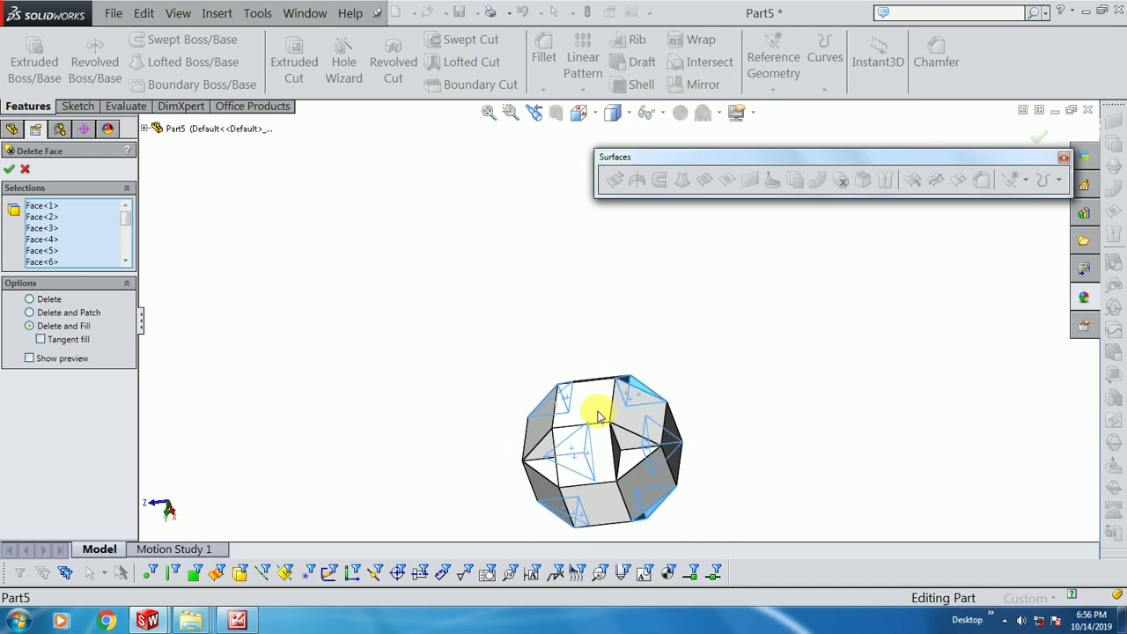
{"action": "scroll", "coordinate": [674, 373], "scroll_direction": "down", "scroll_amount": 5}
Step: Pick the last triangular faces, check none are missed, and apply DeleteFace1
{"action": "left_click", "coordinate": [675, 373]}
{"action": "left_click", "coordinate": [631, 406]}
{"action": "mouse_move", "coordinate": [679, 423]}
{"action": "middle_mouse_down"}
{"action": "mouse_move", "coordinate": [621, 398]}
{"action": "mouse_move", "coordinate": [414, 397]}
{"action": "middle_mouse_up"}
{"action": "left_click", "coordinate": [420, 417]}
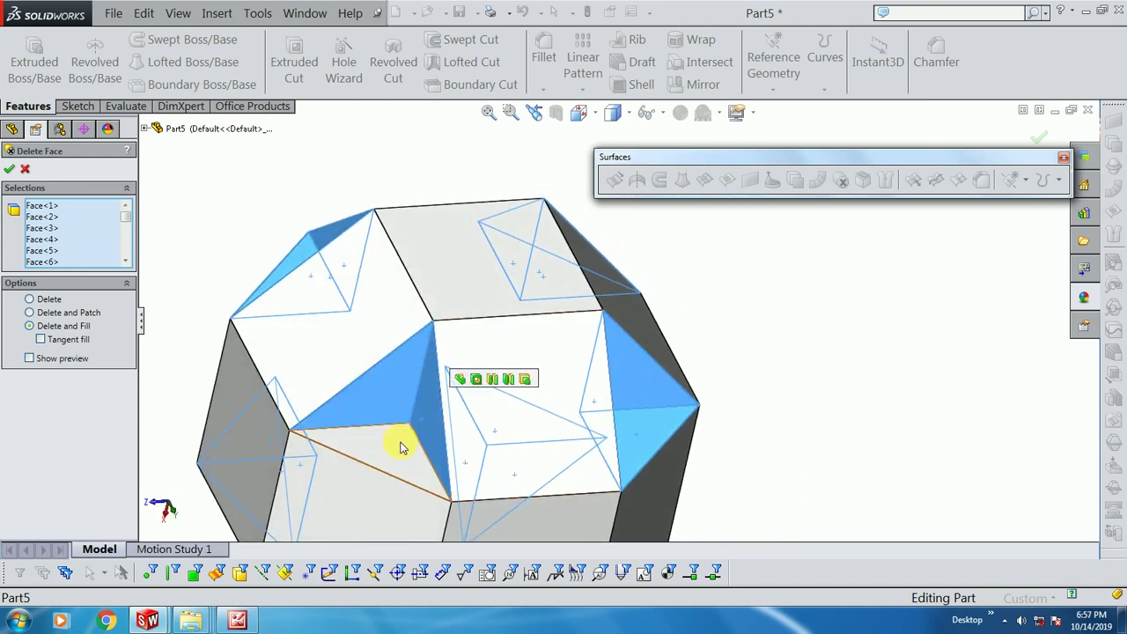
{"action": "scroll", "coordinate": [543, 493], "scroll_direction": "up", "scroll_amount": 3}
{"action": "scroll", "coordinate": [538, 282], "scroll_direction": "down", "scroll_amount": 5}
{"action": "scroll", "coordinate": [569, 401], "scroll_direction": "up", "scroll_amount": 5}
{"action": "scroll", "coordinate": [569, 401], "scroll_direction": "down", "scroll_amount": 5}
{"action": "mouse_move", "coordinate": [593, 423]}
{"action": "middle_mouse_down"}
{"action": "mouse_move", "coordinate": [516, 264]}
{"action": "mouse_move", "coordinate": [593, 192]}
{"action": "mouse_move", "coordinate": [704, 257]}
{"action": "middle_mouse_up"}
{"action": "scroll", "coordinate": [705, 257], "scroll_direction": "up", "scroll_amount": 3}
{"action": "mouse_move", "coordinate": [584, 408]}
{"action": "middle_mouse_down"}
{"action": "mouse_move", "coordinate": [597, 284]}
{"action": "mouse_move", "coordinate": [775, 261]}
{"action": "middle_mouse_up"}
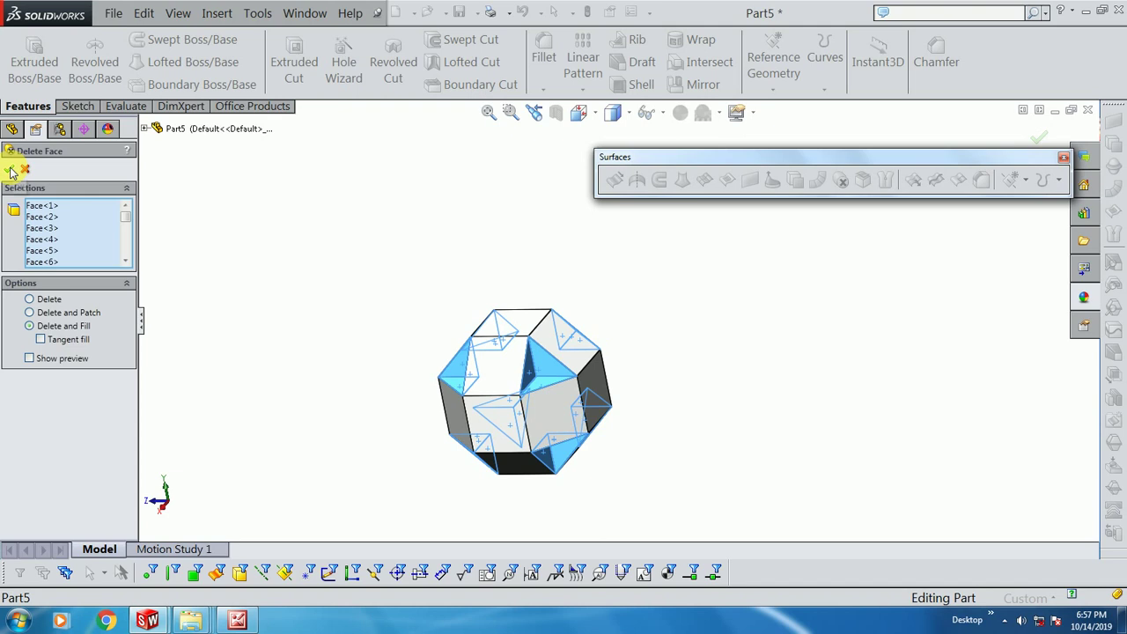
{"action": "left_click", "coordinate": [10, 170]}
{"action": "scroll", "coordinate": [451, 425], "scroll_direction": "down", "scroll_amount": 2}
{"action": "mouse_move", "coordinate": [451, 425]}
{"action": "middle_mouse_down"}
{"action": "mouse_move", "coordinate": [496, 360]}
{"action": "mouse_move", "coordinate": [643, 309]}
{"action": "mouse_move", "coordinate": [558, 319]}
{"action": "mouse_move", "coordinate": [544, 368]}
{"action": "middle_mouse_up"}
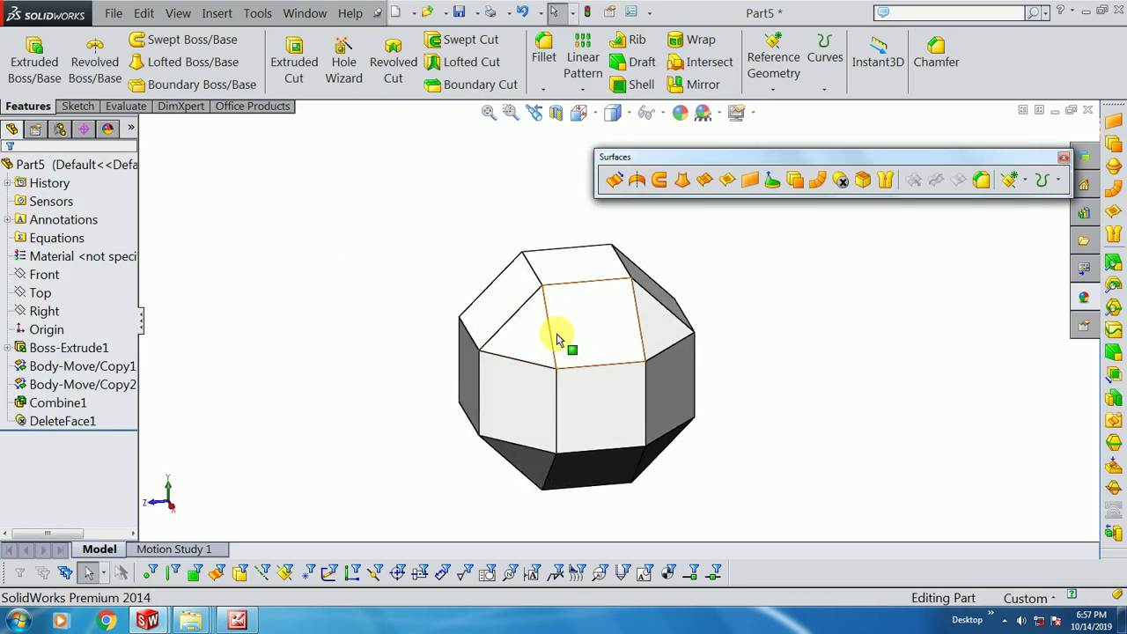
Step: Apply a pink colour appearance to the whole part, Part5, via a selected face
{"action": "left_click", "coordinate": [590, 315]}
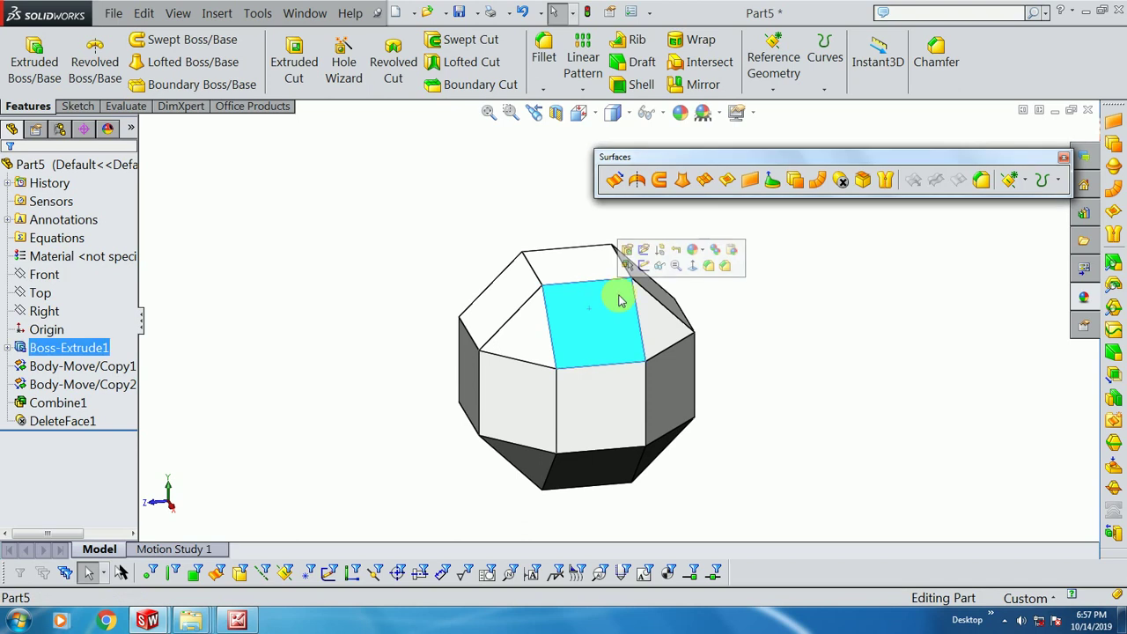
{"action": "left_click", "coordinate": [704, 252]}
{"action": "left_click", "coordinate": [729, 337]}
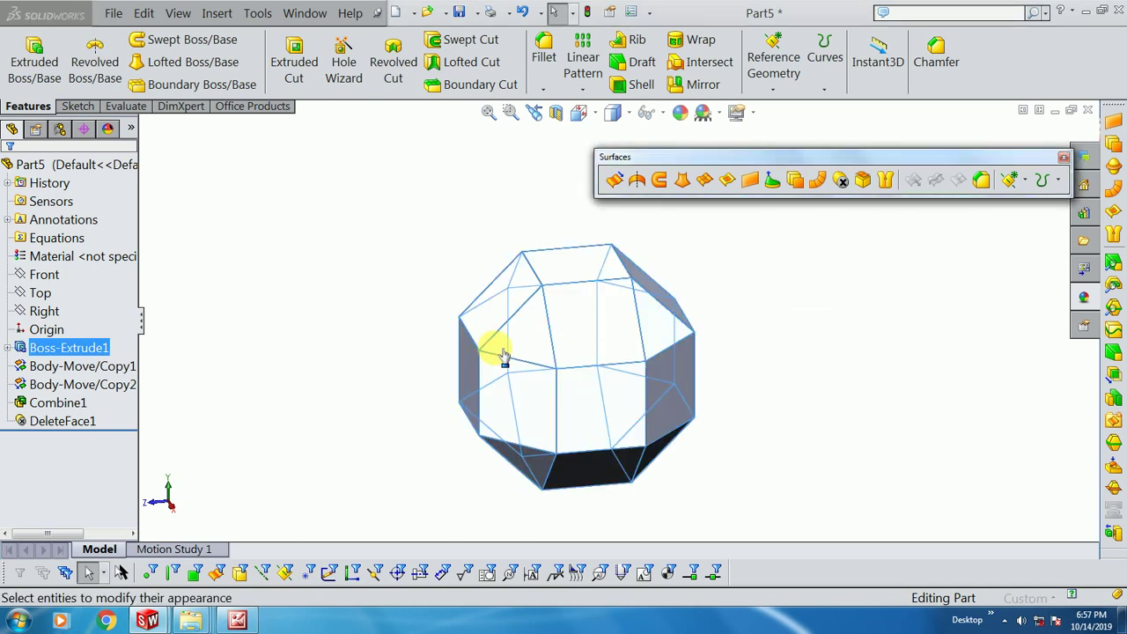
{"action": "left_click", "coordinate": [91, 469]}
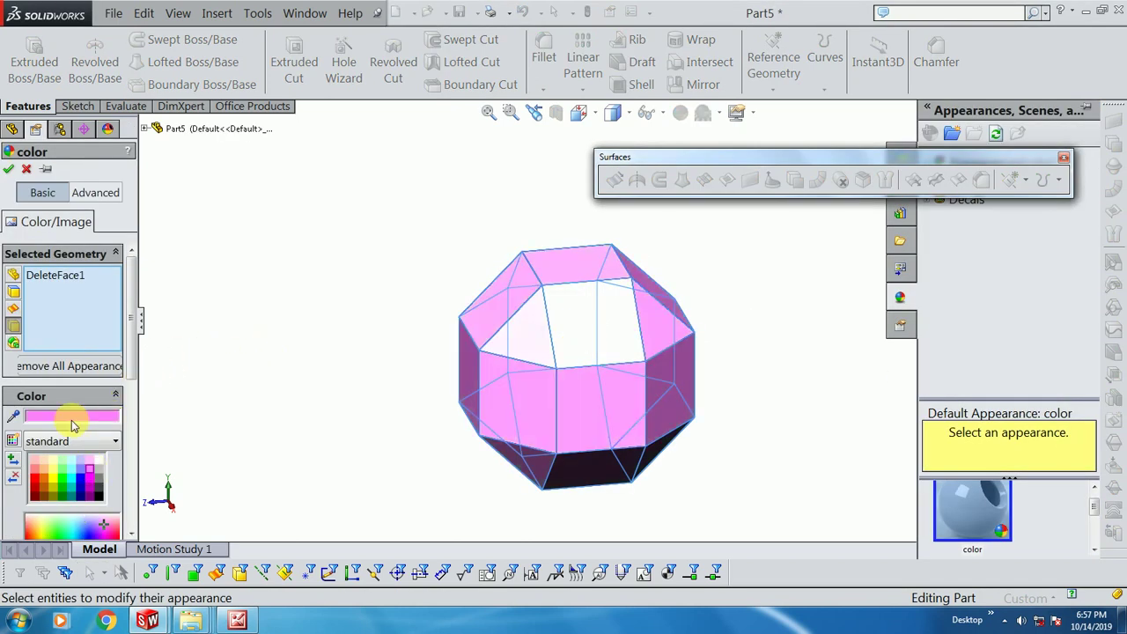
{"action": "left_click", "coordinate": [9, 170]}
{"action": "scroll", "coordinate": [543, 350], "scroll_direction": "up", "scroll_amount": 2}
{"action": "scroll", "coordinate": [587, 382], "scroll_direction": "down", "scroll_amount": 2}
{"action": "mouse_move", "coordinate": [586, 382]}
{"action": "middle_mouse_down"}
{"action": "mouse_move", "coordinate": [593, 350]}
{"action": "mouse_move", "coordinate": [678, 358]}
{"action": "mouse_move", "coordinate": [573, 361]}
{"action": "mouse_move", "coordinate": [584, 374]}
{"action": "mouse_move", "coordinate": [649, 373]}
{"action": "mouse_move", "coordinate": [749, 417]}
{"action": "mouse_move", "coordinate": [649, 422]}
{"action": "middle_mouse_up"}
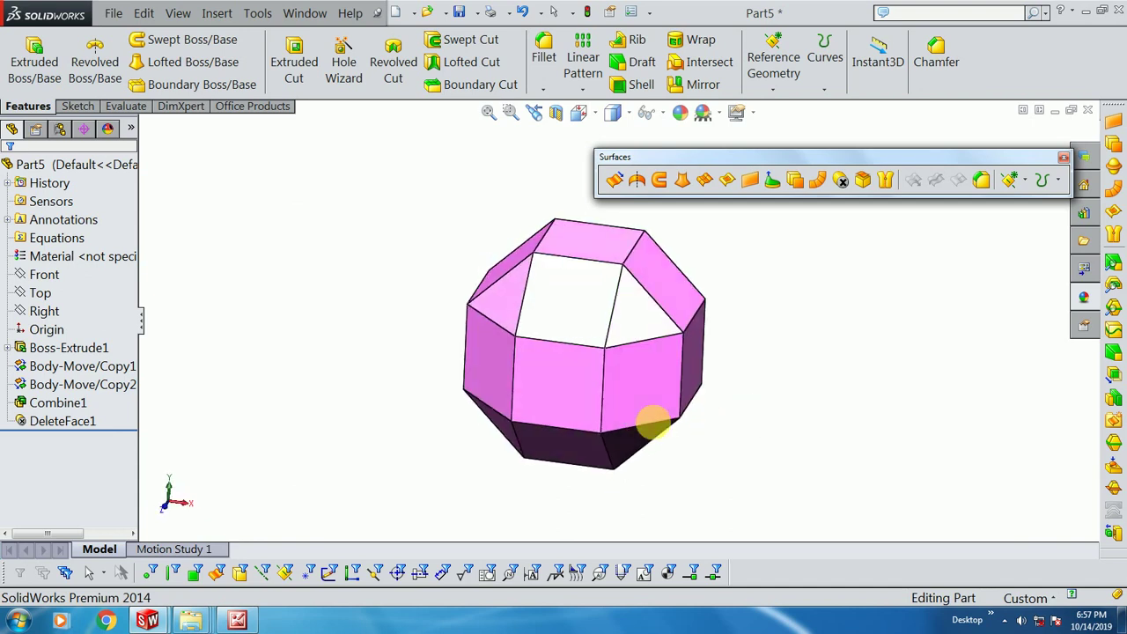